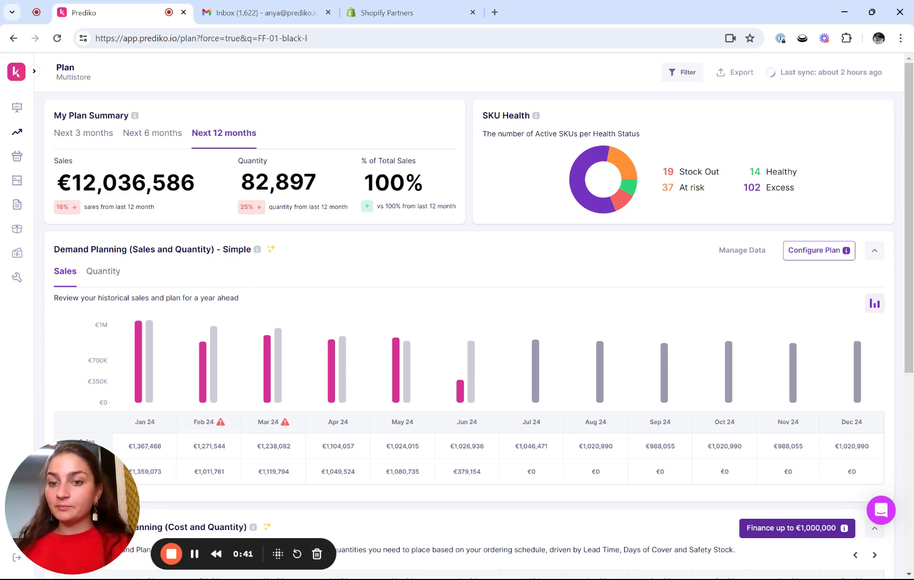
Check the plan type options in the demand plan configuration and return to the Plan overview.
{"action": "left_click", "coordinate": [821, 251]}
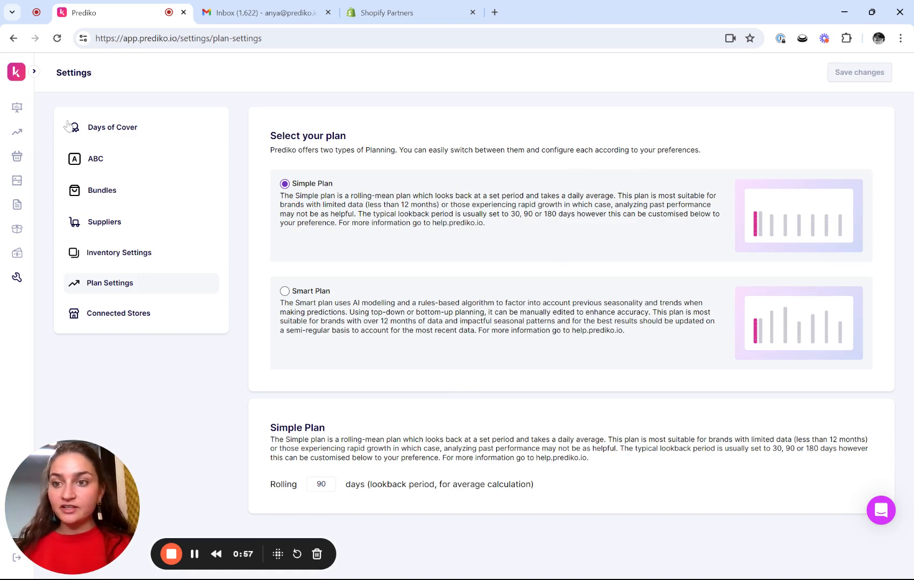
{"action": "left_click", "coordinate": [17, 131]}
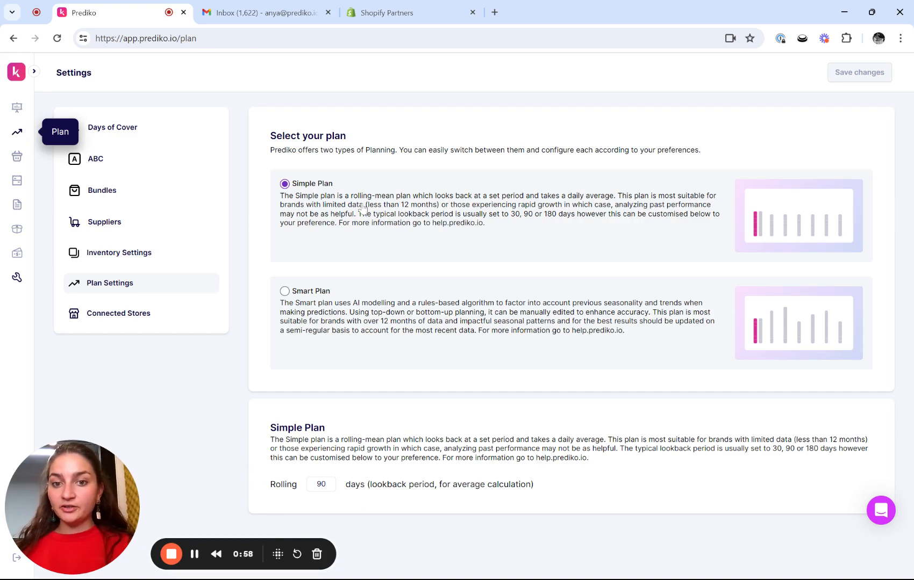
{"action": "scroll", "coordinate": [410, 270], "scroll_direction": "down", "scroll_amount": 3}
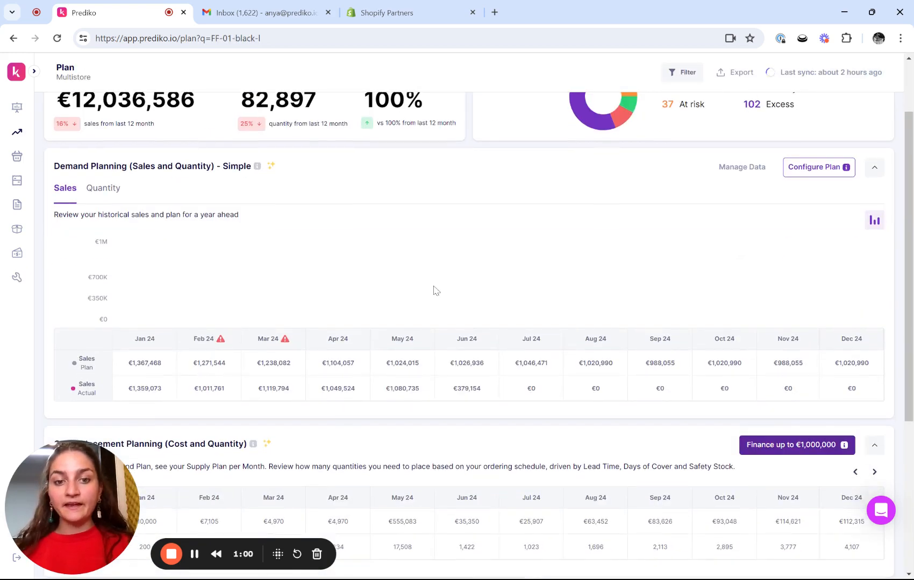
{"action": "scroll", "coordinate": [433, 291], "scroll_direction": "up", "scroll_amount": 2}
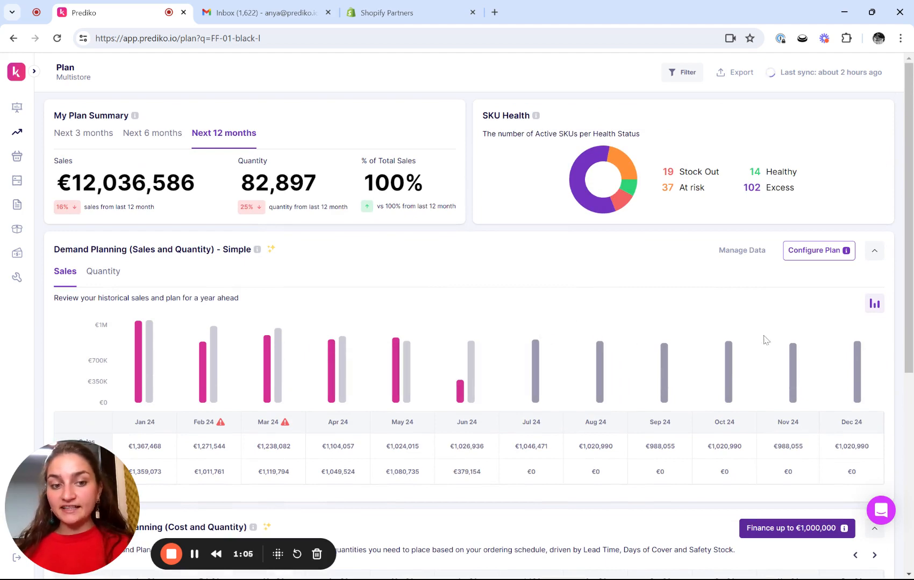
Open the details of SKU FF-01-black-l from the Buying Table.
{"action": "scroll", "coordinate": [871, 344], "scroll_direction": "down", "scroll_amount": 5}
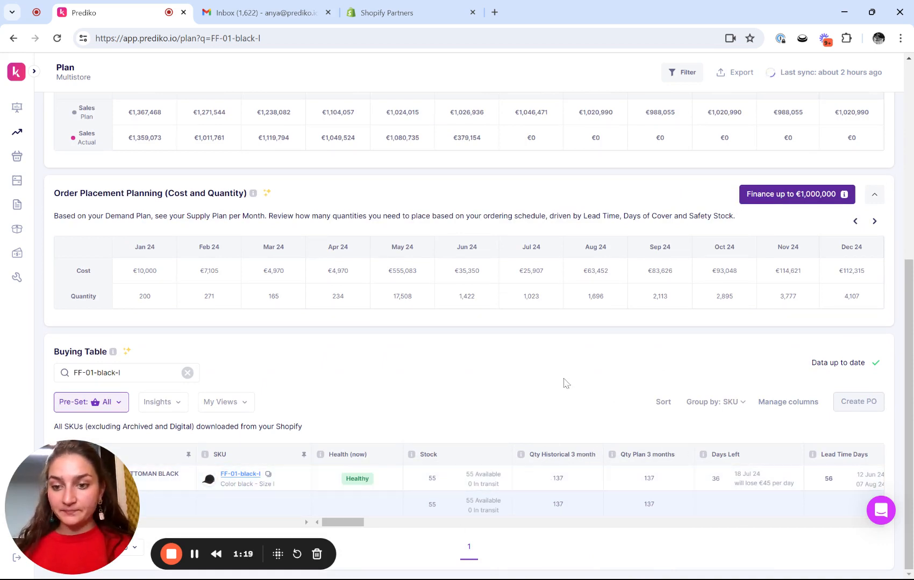
{"action": "left_click", "coordinate": [223, 478]}
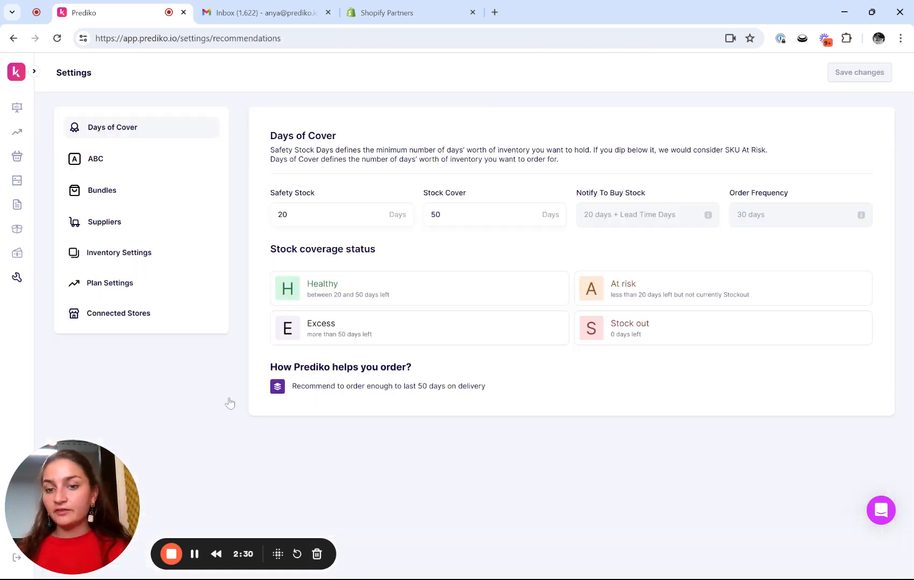
Switch the plan settings to Smart Plan and set the year-over-year growth to 1%.
{"action": "left_click", "coordinate": [113, 291]}
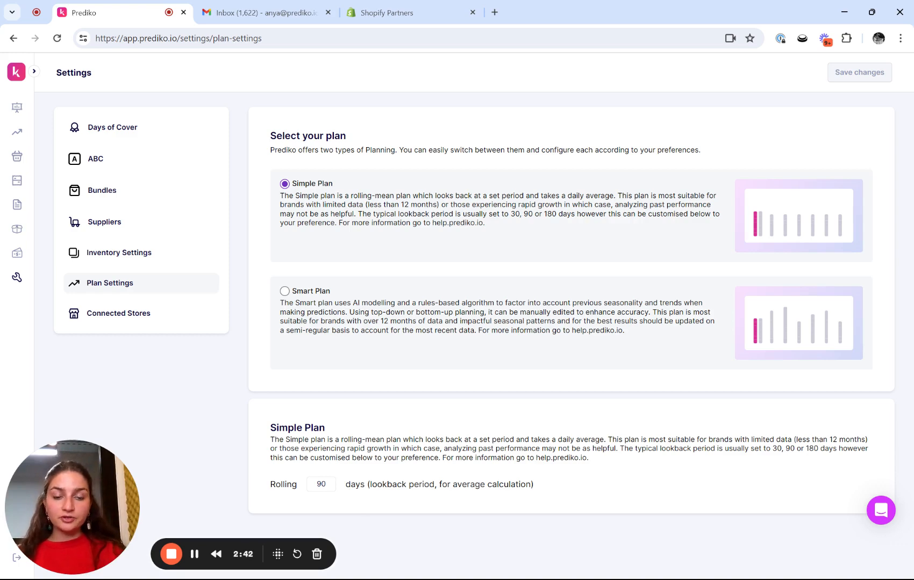
{"action": "left_click", "coordinate": [284, 290]}
{"action": "scroll", "coordinate": [285, 295], "scroll_direction": "down", "scroll_amount": 4}
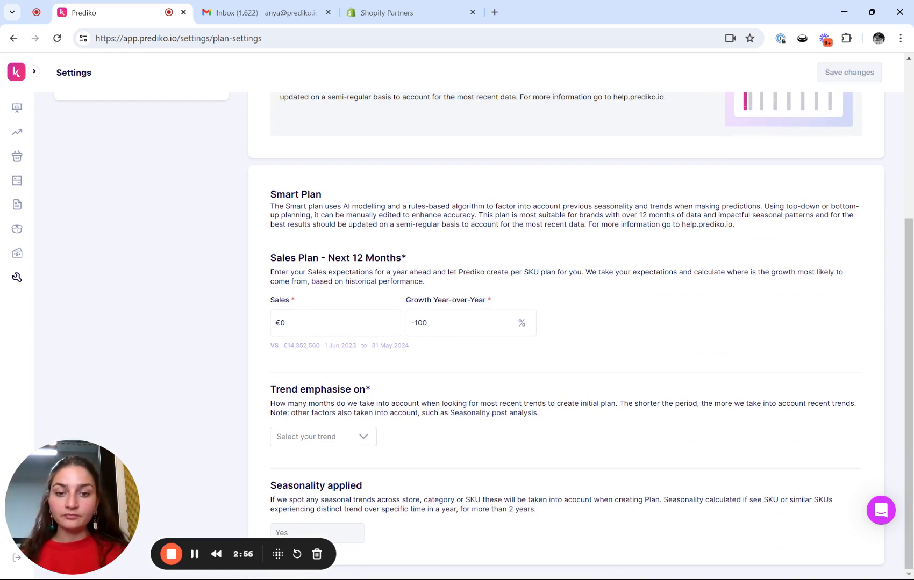
{"action": "key", "text": "ctrl+a"}
{"action": "type", "text": "1"}
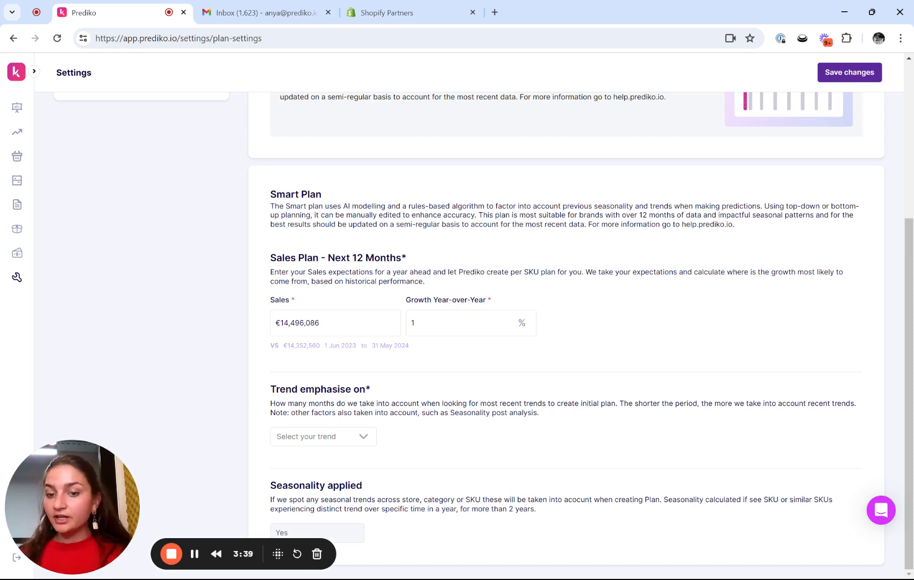
Set the Smart Plan's trend emphasis to Last 12 Months and save the plan settings.
{"action": "left_click", "coordinate": [301, 441]}
{"action": "left_click", "coordinate": [312, 465]}
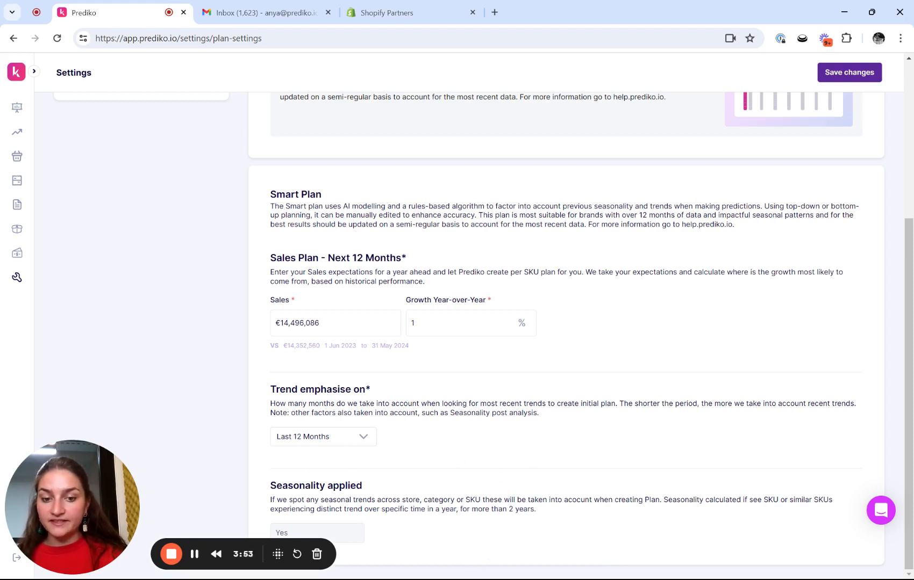
{"action": "left_click_drag", "start_coordinate": [468, 509], "coordinate": [553, 512]}
{"action": "left_click", "coordinate": [324, 469]}
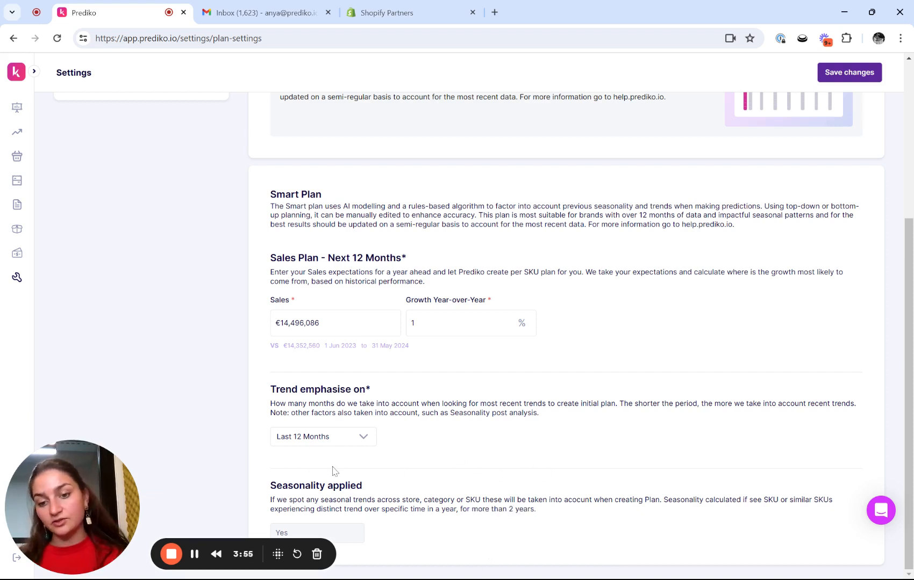
{"action": "scroll", "coordinate": [340, 466], "scroll_direction": "up", "scroll_amount": 5}
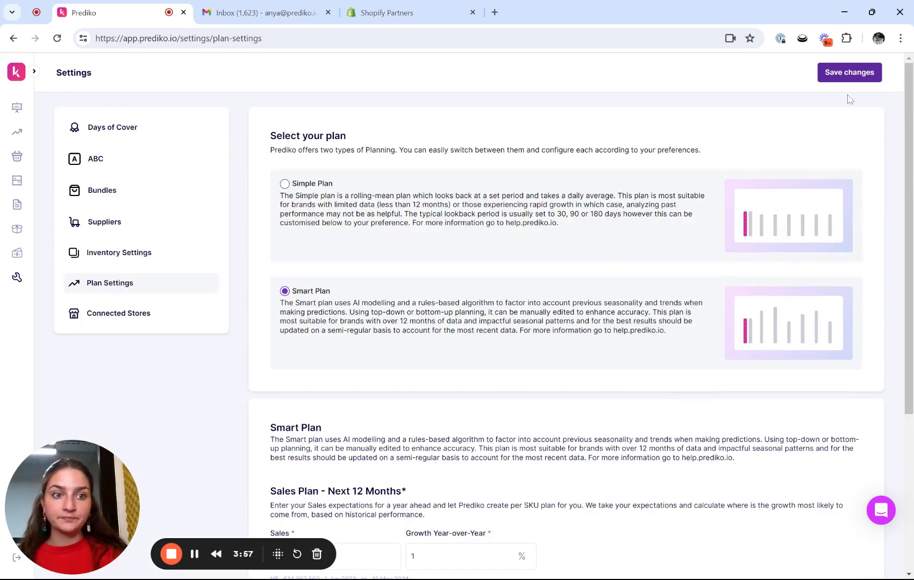
{"action": "left_click", "coordinate": [873, 76]}
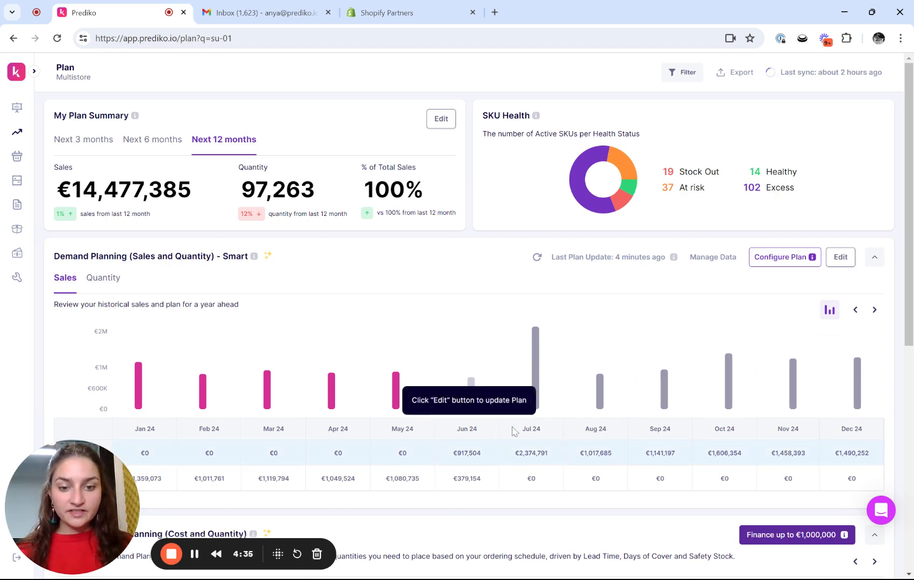
Add the Last year sales, Growth (YoY) Plan and Growth (YoY) Actual rows to the monthly demand planning view.
{"action": "left_click", "coordinate": [710, 257]}
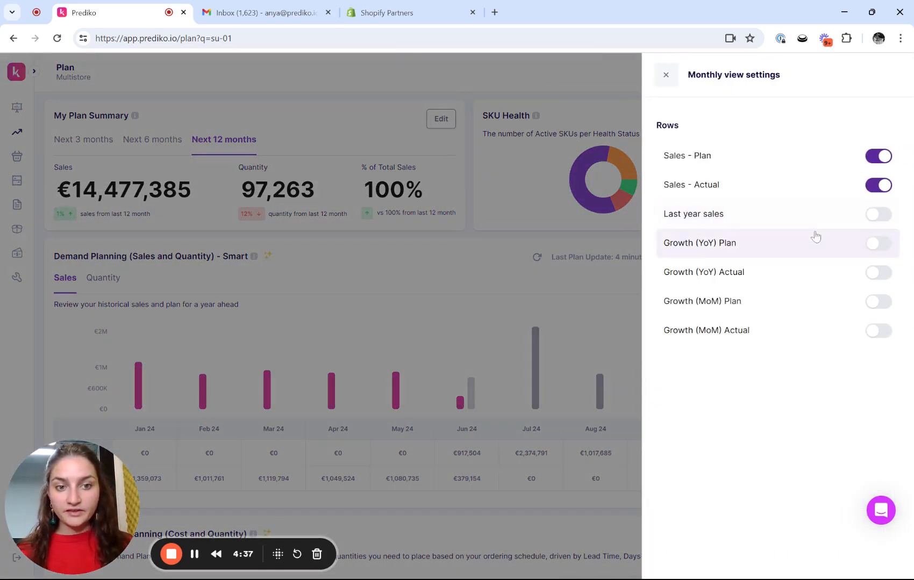
{"action": "left_click", "coordinate": [825, 217]}
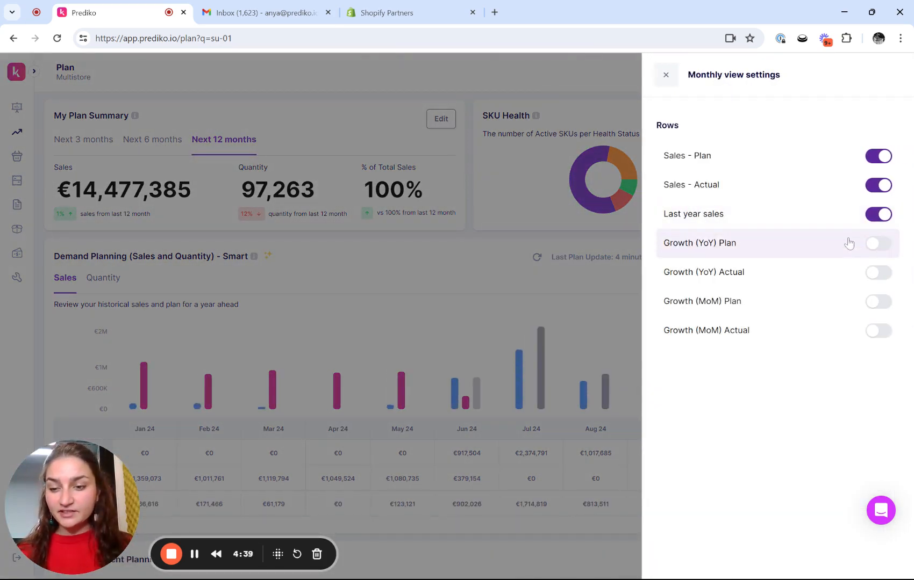
{"action": "left_click", "coordinate": [879, 243]}
{"action": "left_click", "coordinate": [873, 273]}
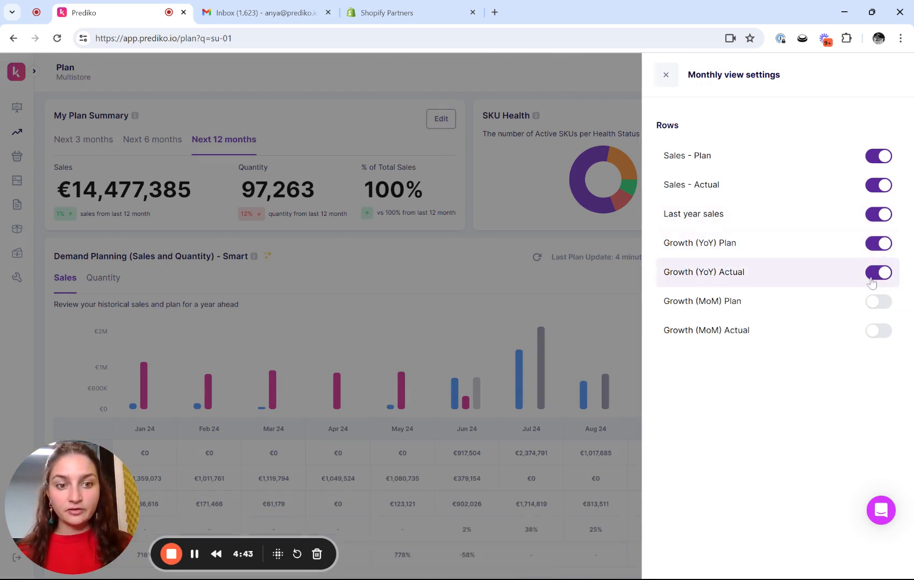
{"action": "left_click", "coordinate": [506, 265]}
Set the next 12 months' planned sales to €16,000,000 in the plan summary and save.
{"action": "scroll", "coordinate": [514, 320], "scroll_direction": "down", "scroll_amount": 2}
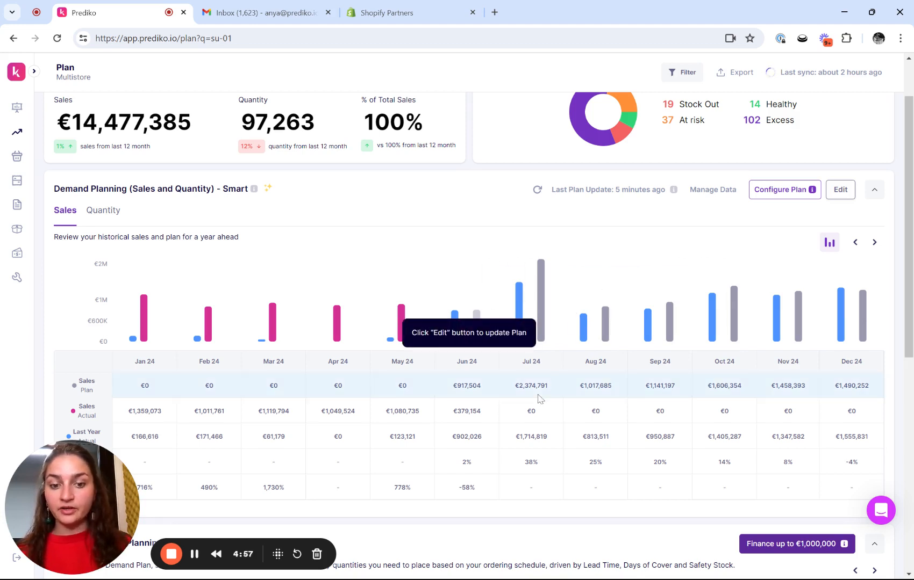
{"action": "mouse_move", "coordinate": [545, 275]}
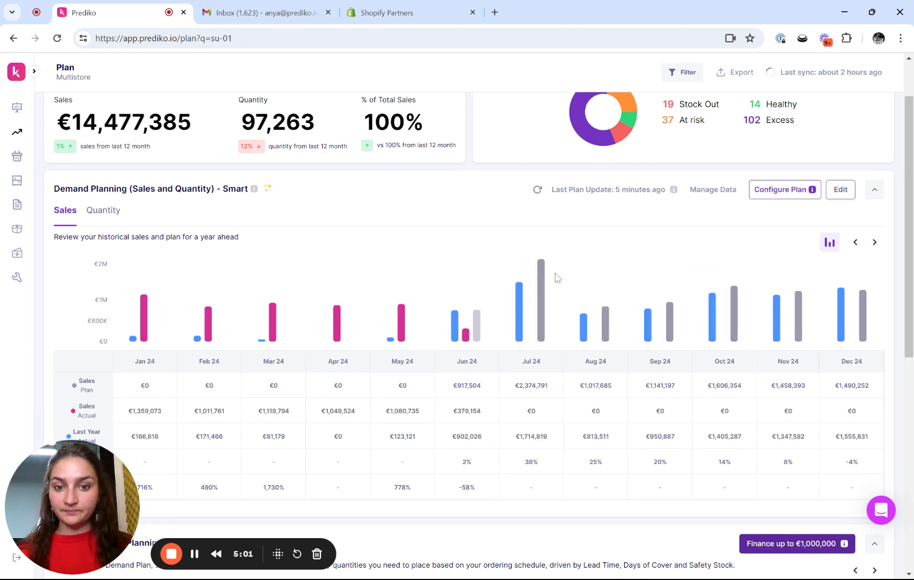
{"action": "scroll", "coordinate": [588, 286], "scroll_direction": "up", "scroll_amount": 1}
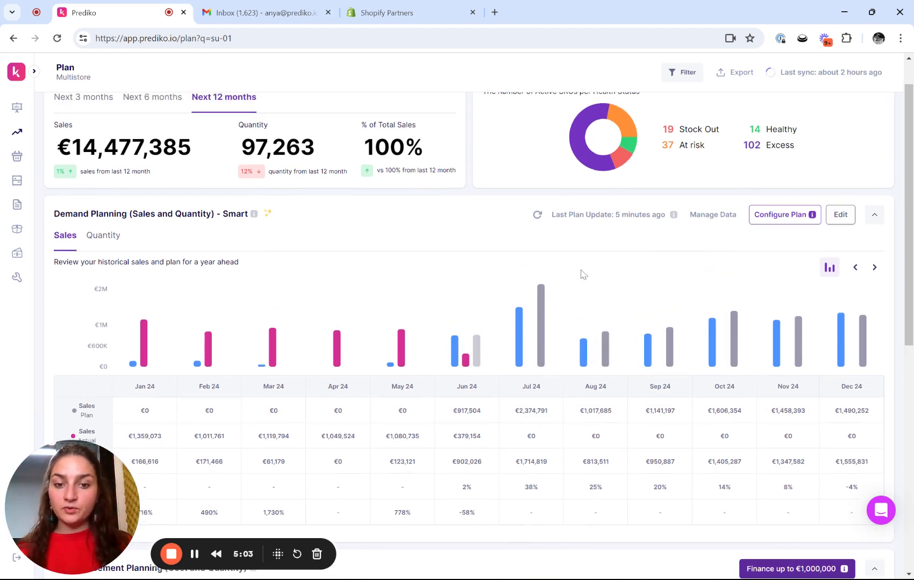
{"action": "scroll", "coordinate": [583, 274], "scroll_direction": "up", "scroll_amount": 2}
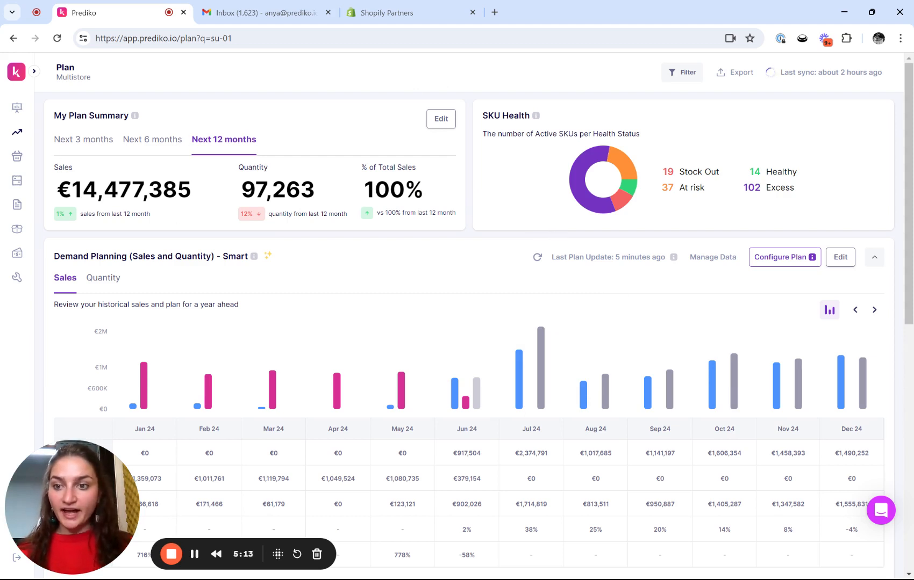
{"action": "left_click", "coordinate": [440, 120]}
{"action": "left_click", "coordinate": [82, 189]}
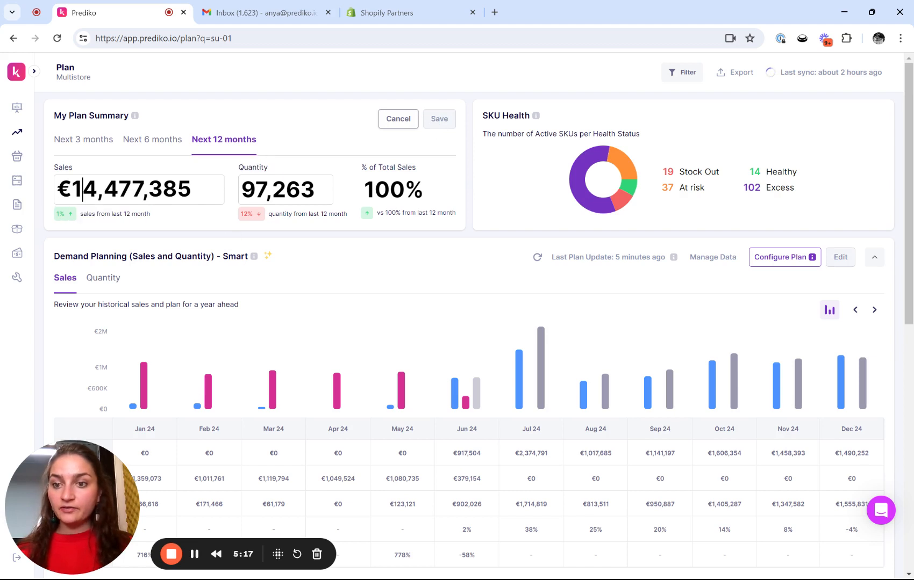
{"action": "left_click_drag", "start_coordinate": [192, 189], "coordinate": [82, 190]}
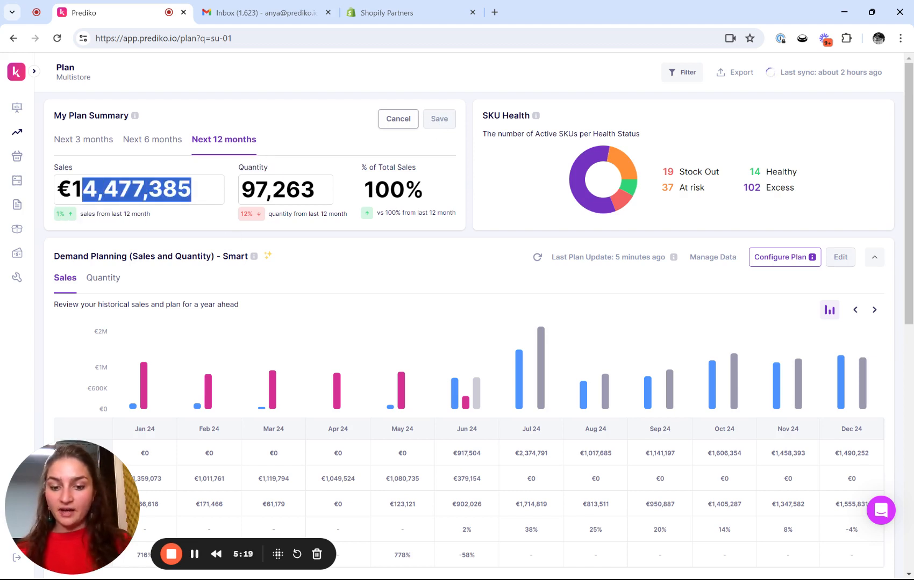
{"action": "type", "text": "6,000,0"}
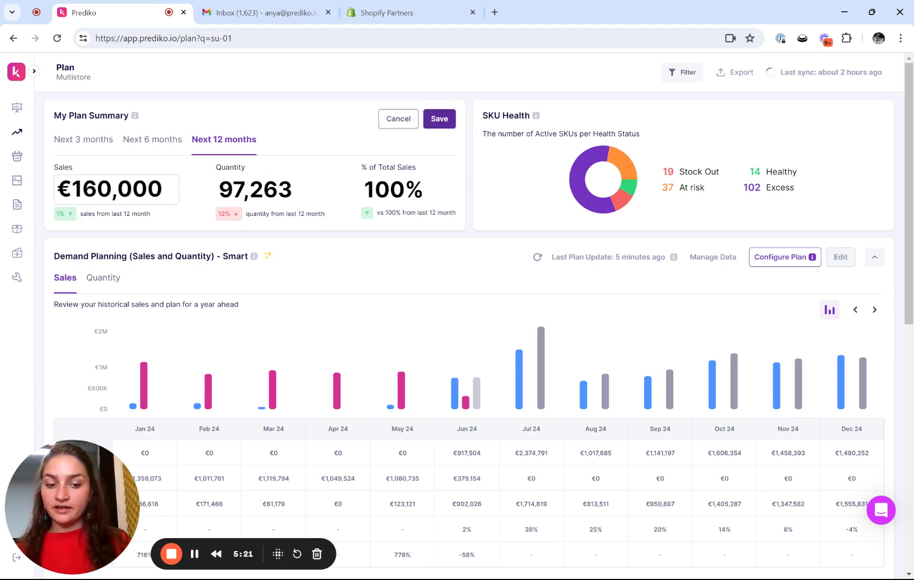
{"action": "type", "text": "00"}
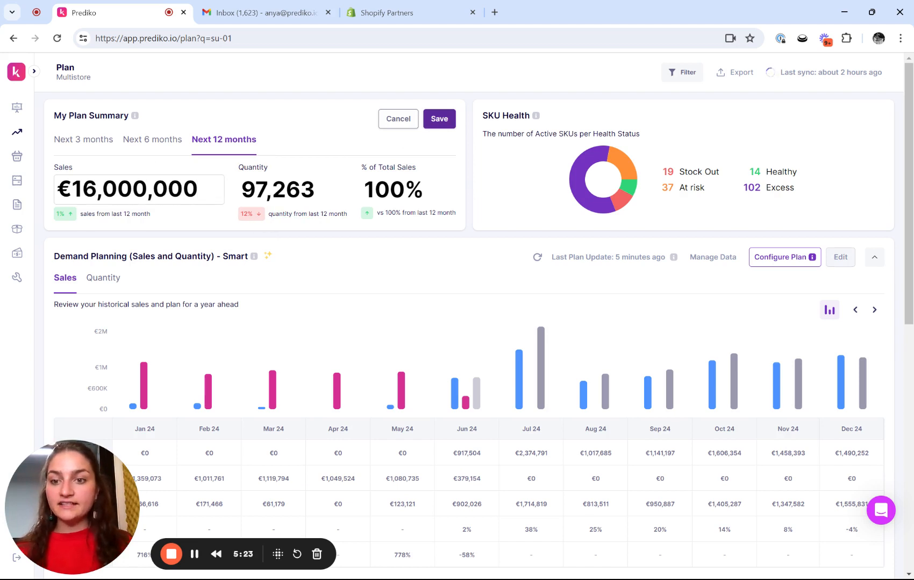
{"action": "left_click", "coordinate": [428, 125]}
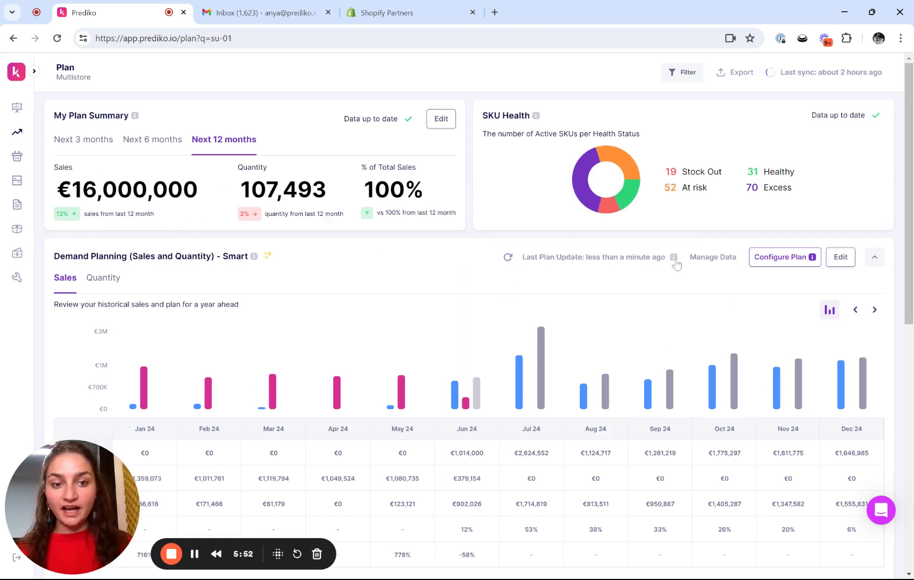
Open the monthly demand plan for editing and select the Jul 24 planned sales value.
{"action": "mouse_move", "coordinate": [675, 262]}
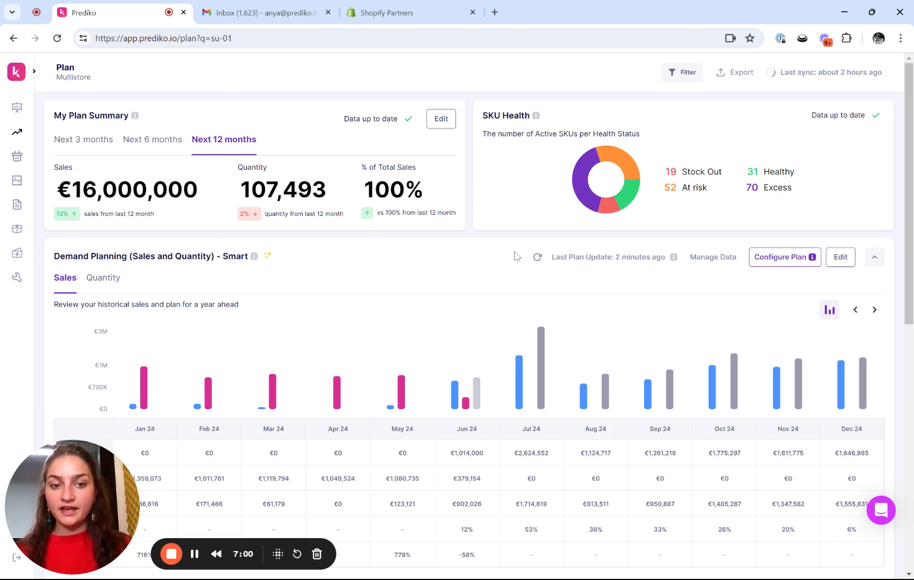
{"action": "scroll", "coordinate": [639, 322], "scroll_direction": "down", "scroll_amount": 1}
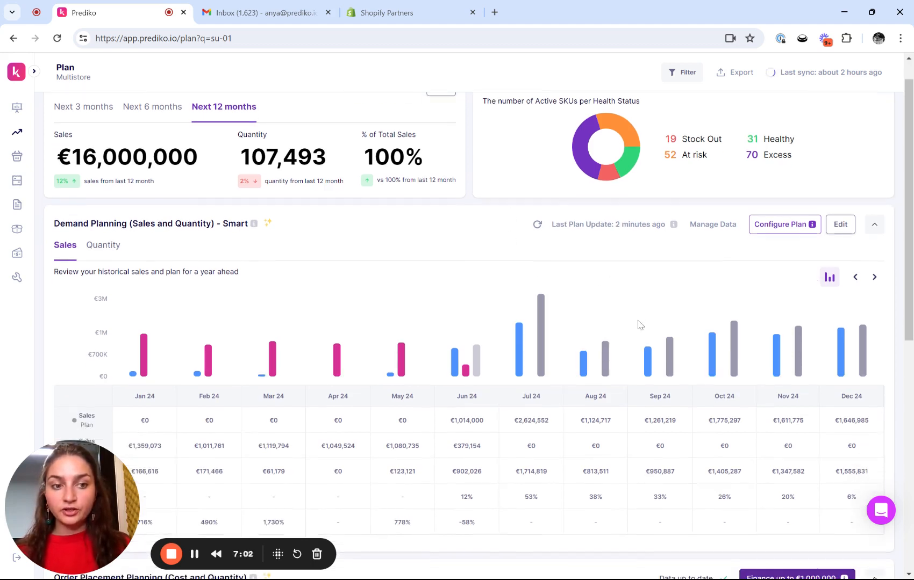
{"action": "left_click", "coordinate": [839, 225]}
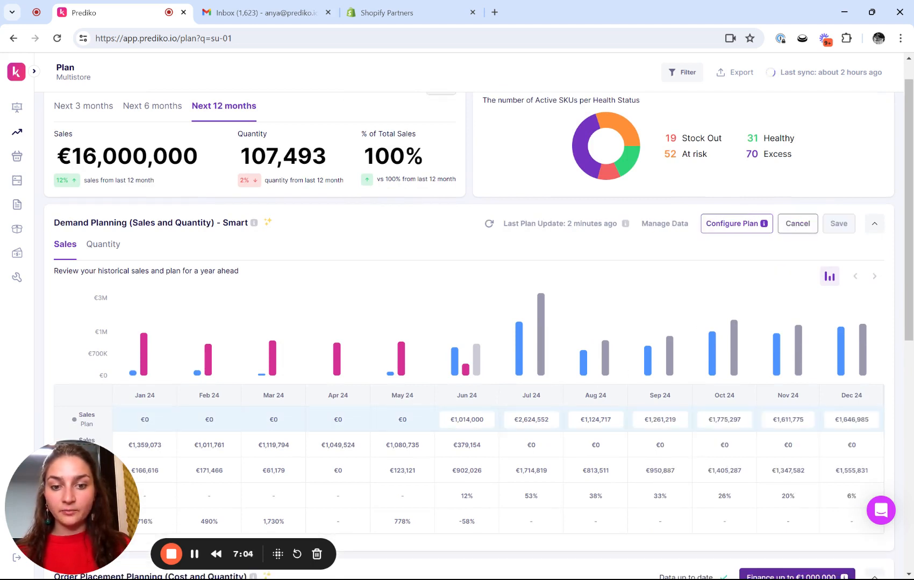
{"action": "double_click", "coordinate": [533, 420]}
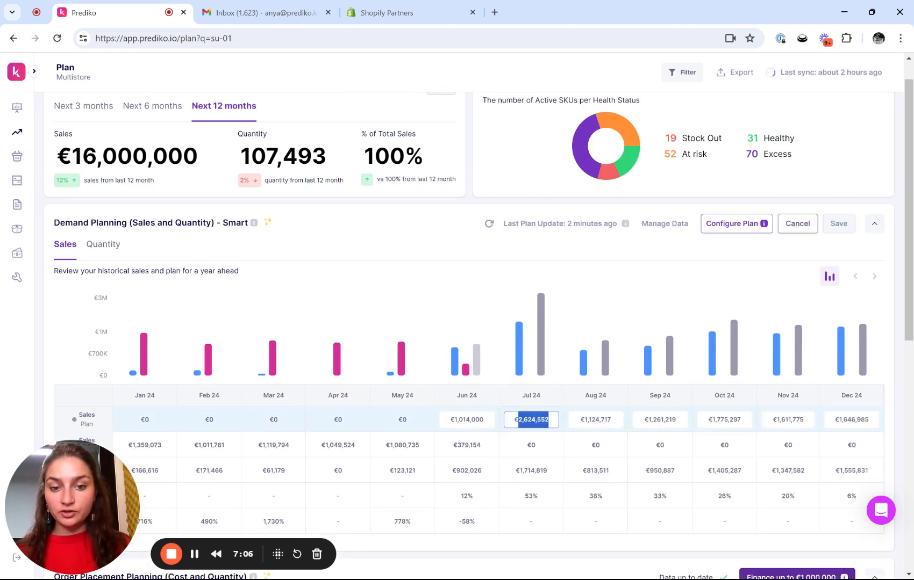
{"action": "left_click", "coordinate": [672, 92]}
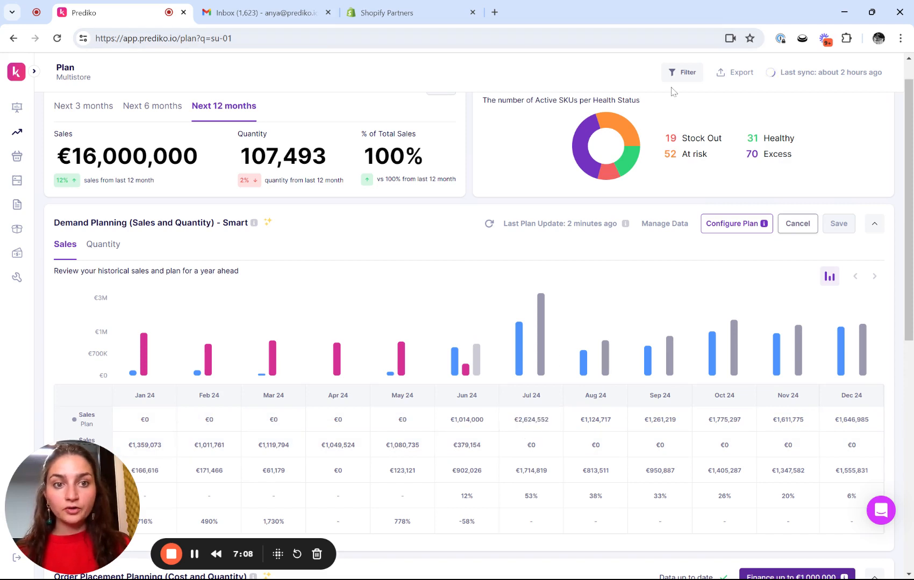
{"action": "left_click", "coordinate": [678, 72]}
{"action": "left_click", "coordinate": [444, 142]}
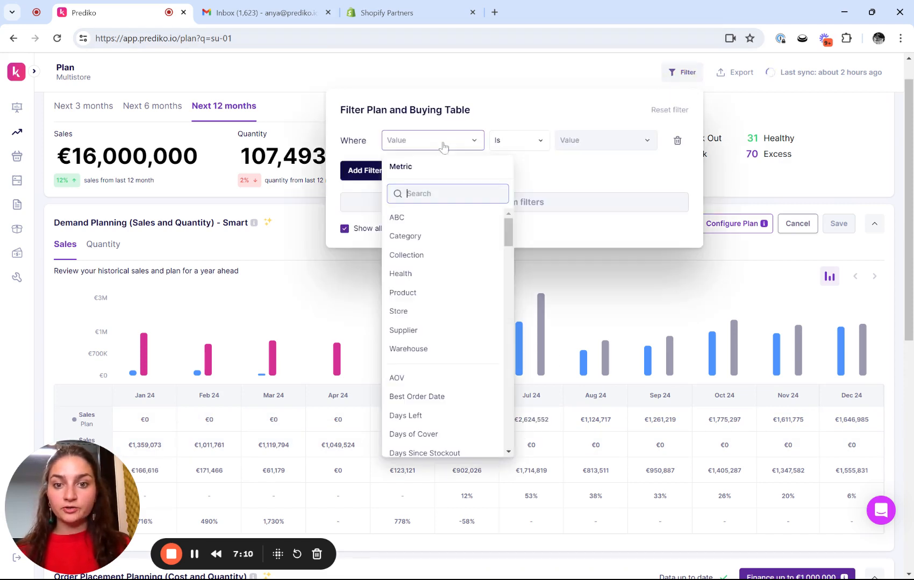
{"action": "left_click", "coordinate": [433, 243]}
{"action": "left_click", "coordinate": [624, 144]}
{"action": "left_click", "coordinate": [600, 274]}
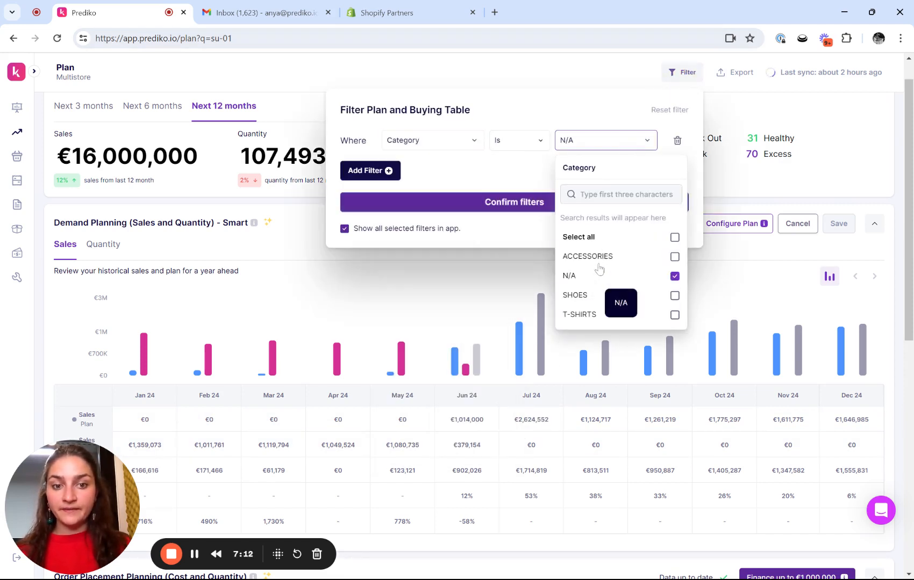
{"action": "left_click", "coordinate": [866, 193]}
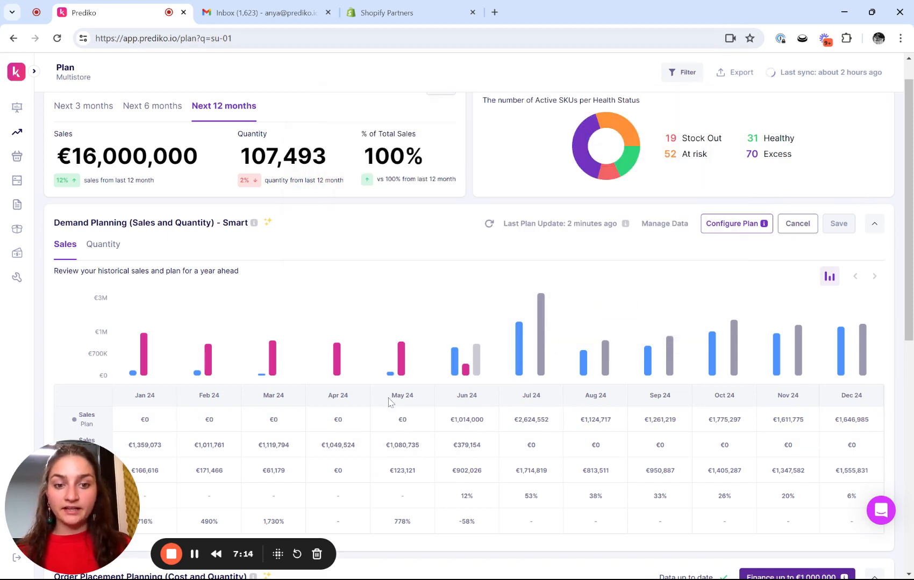
{"action": "left_click", "coordinate": [682, 73]}
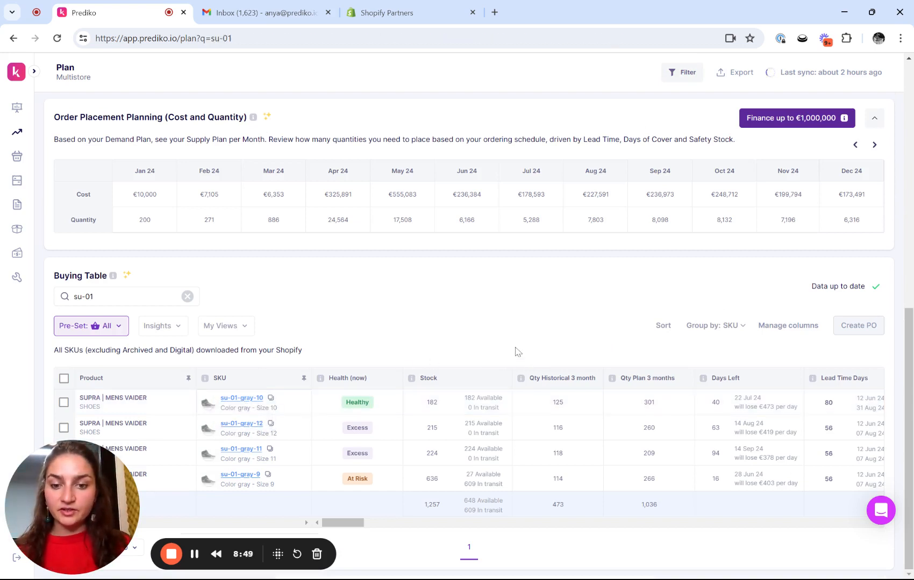
Examine the monthly quantity plan of SKU su-01-gray-10 and the filter options of the overall plan.
{"action": "mouse_move", "coordinate": [465, 398]}
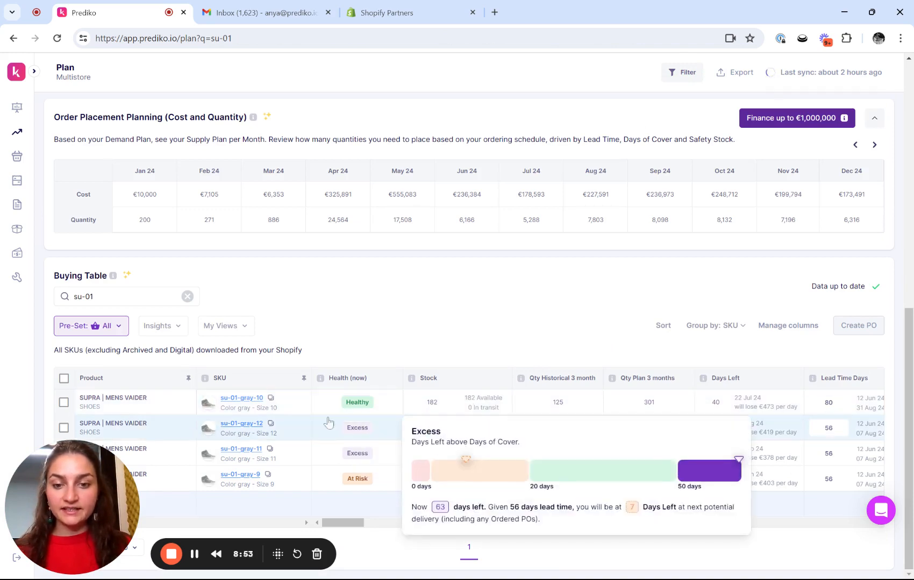
{"action": "left_click", "coordinate": [241, 398]}
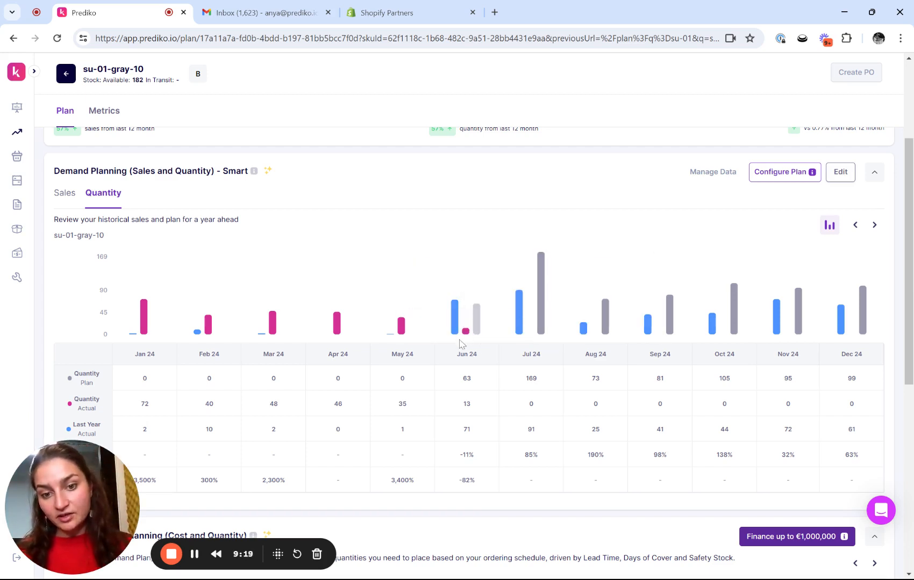
{"action": "left_click", "coordinate": [64, 80]}
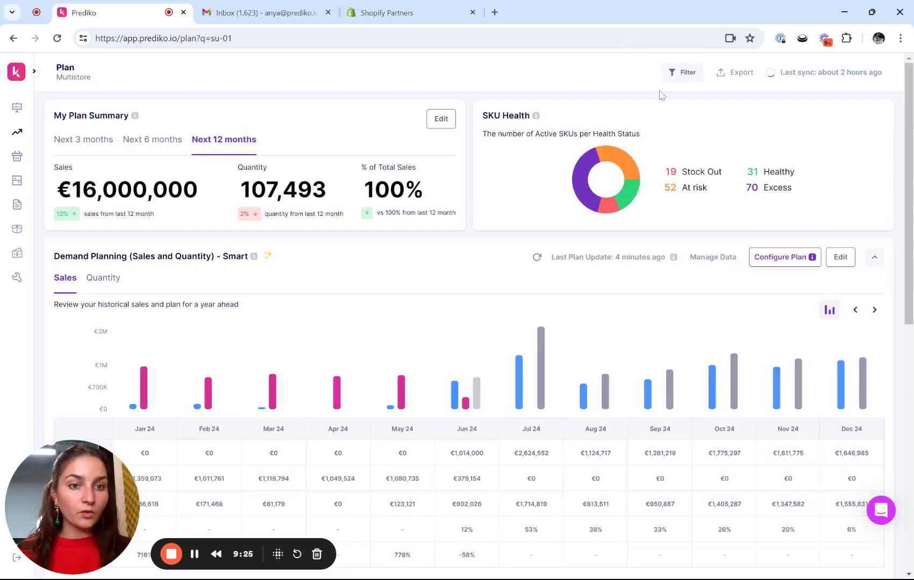
{"action": "left_click", "coordinate": [681, 72]}
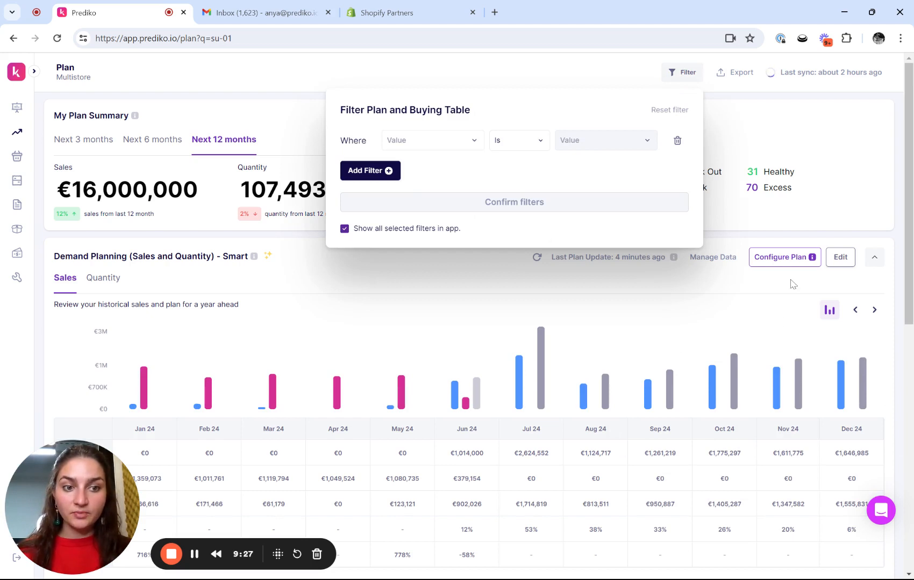
{"action": "left_click", "coordinate": [877, 186]}
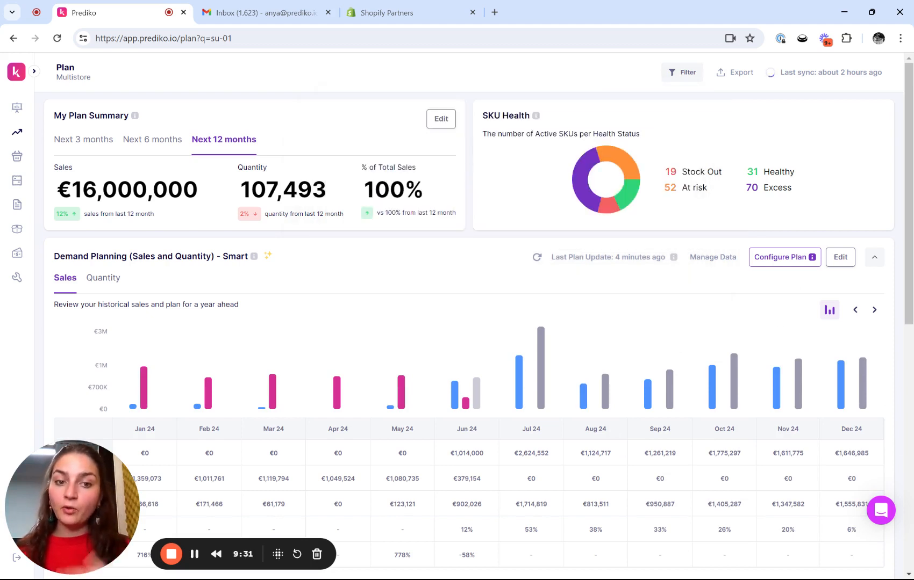
Change the Smart Plan's trend emphasis to Last 3 Months in the plan settings and save the changes.
{"action": "left_click", "coordinate": [18, 283]}
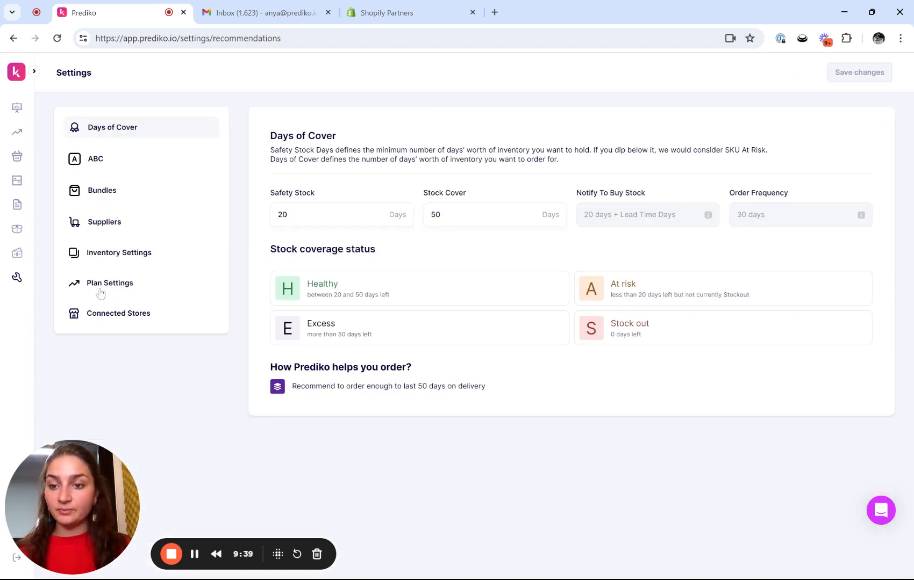
{"action": "left_click", "coordinate": [98, 290]}
{"action": "scroll", "coordinate": [544, 308], "scroll_direction": "down", "scroll_amount": 4}
{"action": "left_click", "coordinate": [303, 447]}
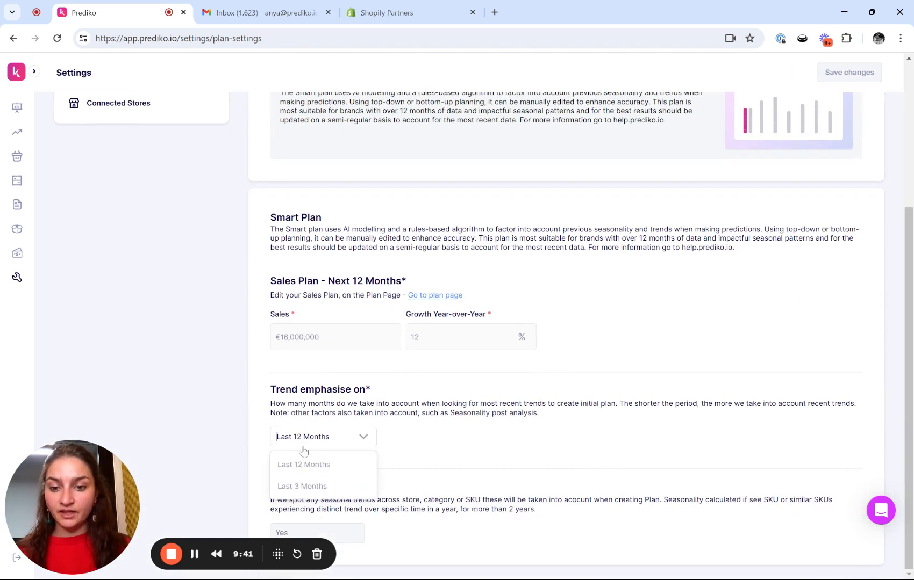
{"action": "left_click", "coordinate": [306, 485]}
{"action": "left_click", "coordinate": [859, 74]}
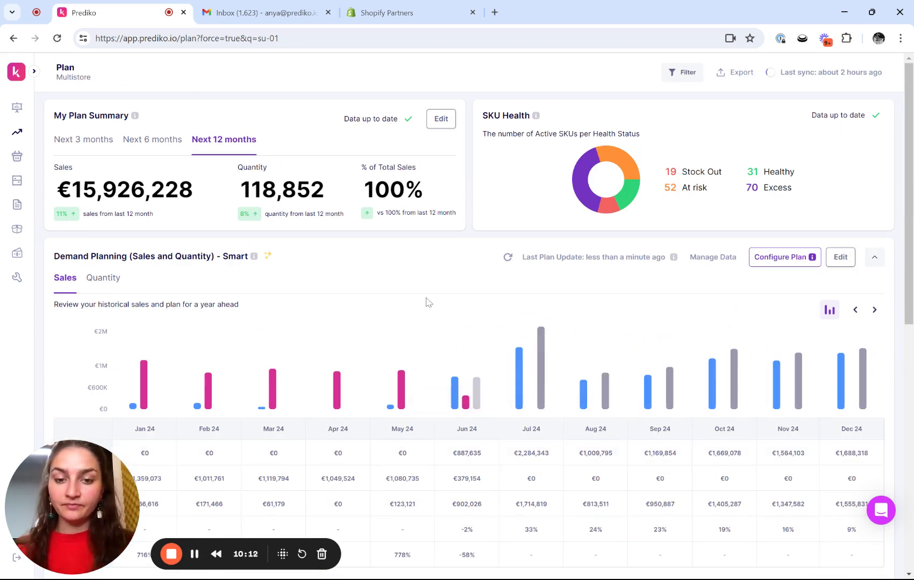
Review the order placement plan, Buying Table and SKU su-01-gray-10's quantity plan under the new trend setting, and return to the overall plan.
{"action": "scroll", "coordinate": [428, 303], "scroll_direction": "down", "scroll_amount": 10}
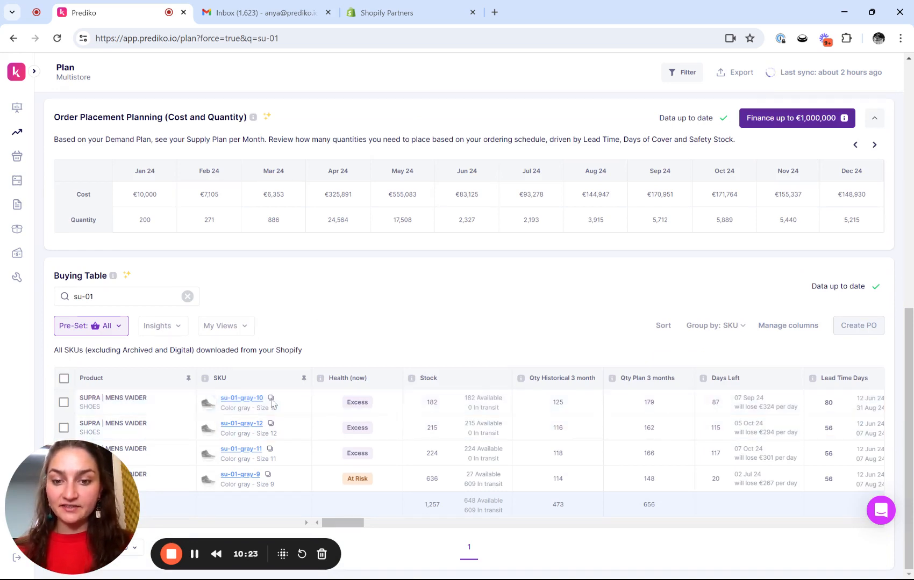
{"action": "left_click", "coordinate": [243, 400]}
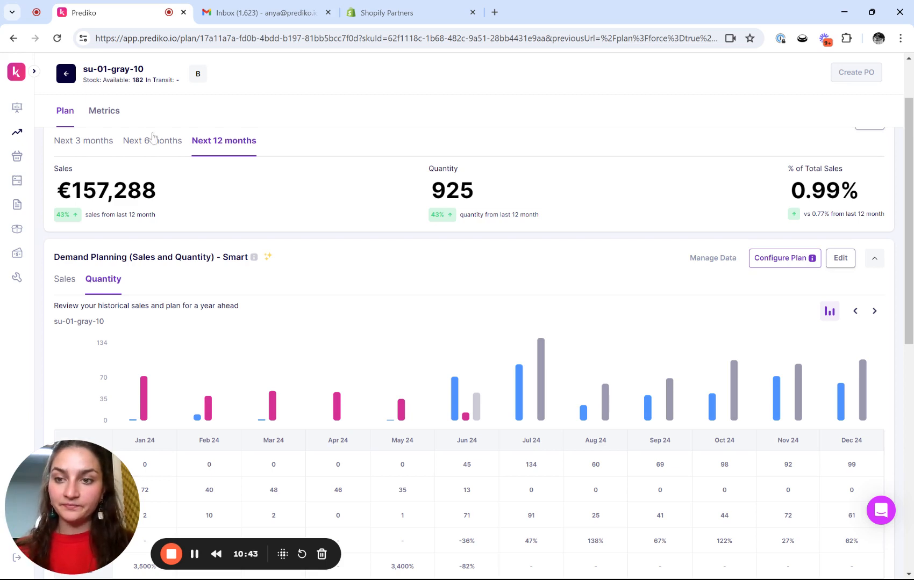
{"action": "left_click", "coordinate": [67, 81]}
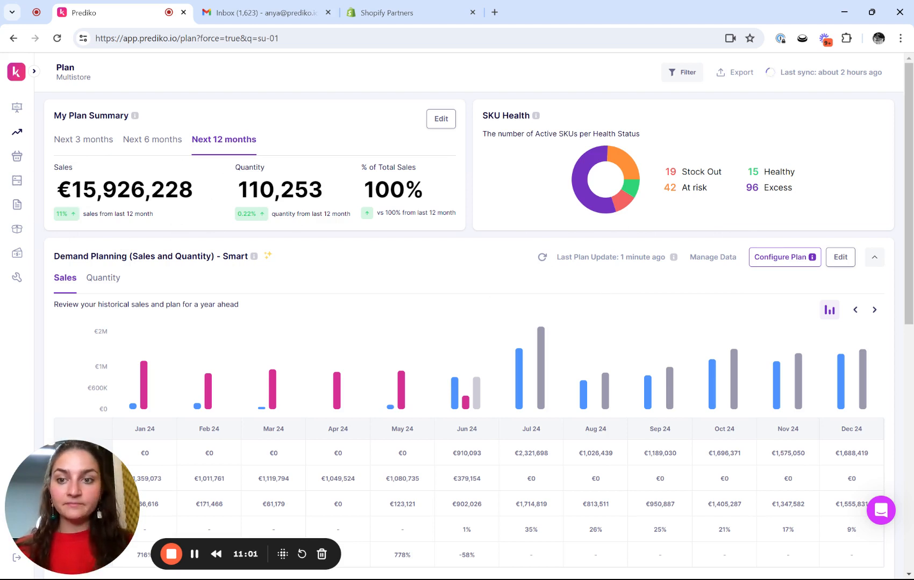
{"action": "left_click_drag", "start_coordinate": [179, 194], "coordinate": [71, 193]}
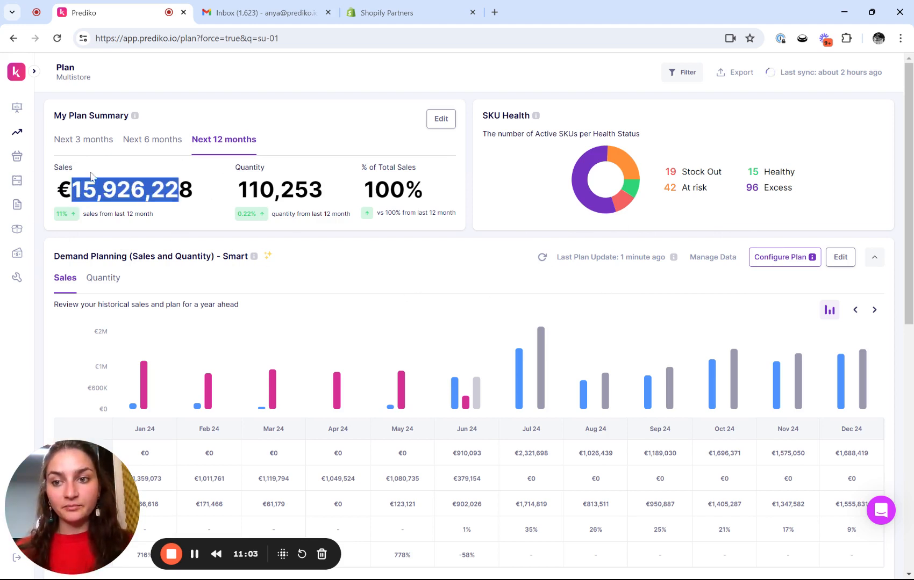
{"action": "left_click", "coordinate": [440, 119]}
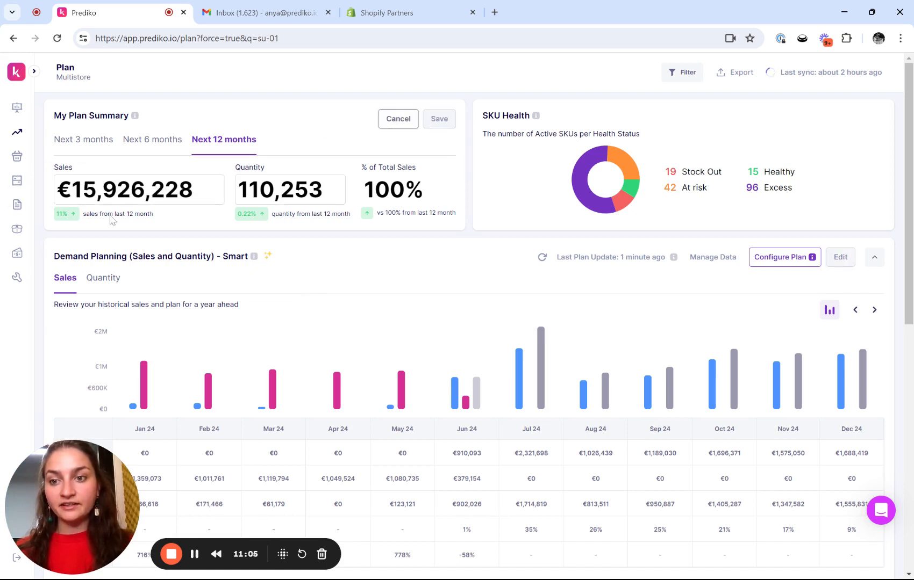
{"action": "left_click", "coordinate": [398, 119]}
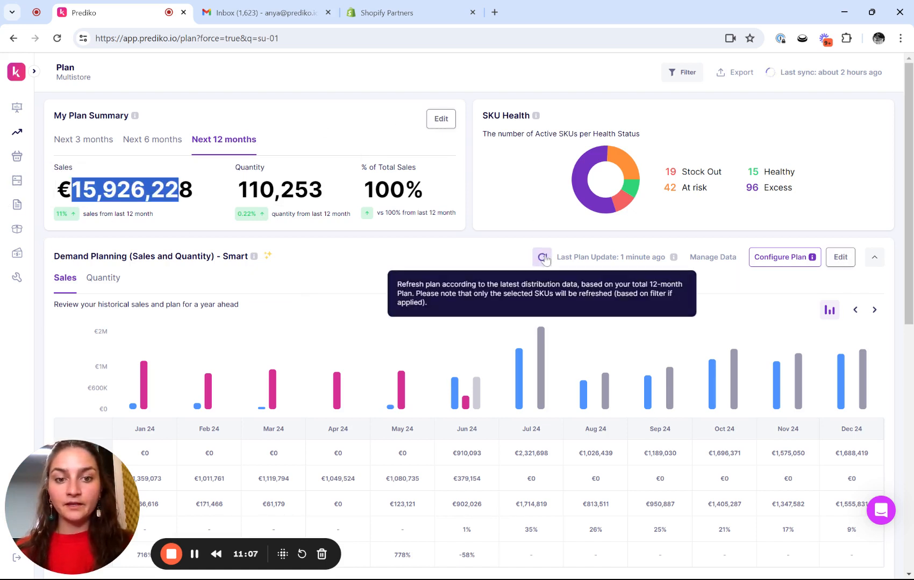
Open the monthly demand plan for editing and bring up the filter options for the plan and buying table.
{"action": "left_click", "coordinate": [840, 257]}
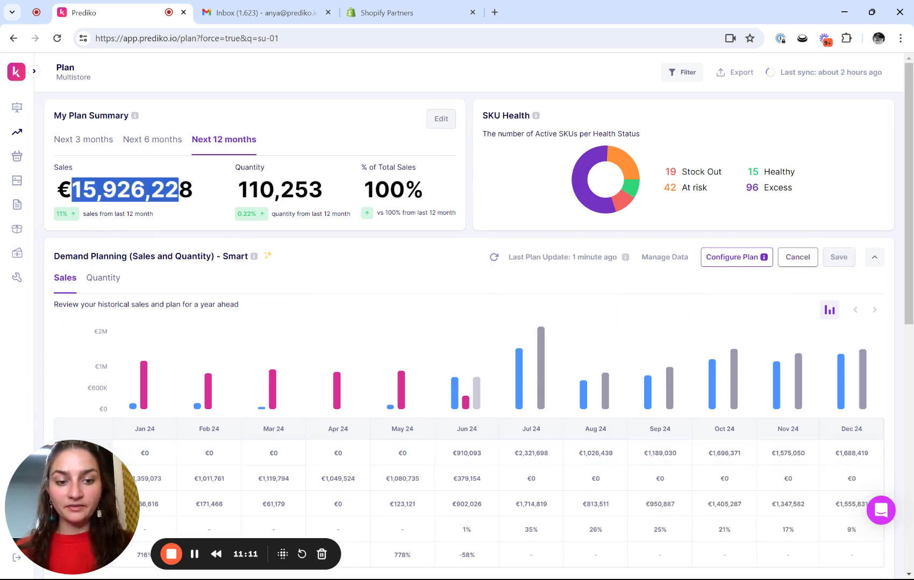
{"action": "left_click", "coordinate": [687, 74]}
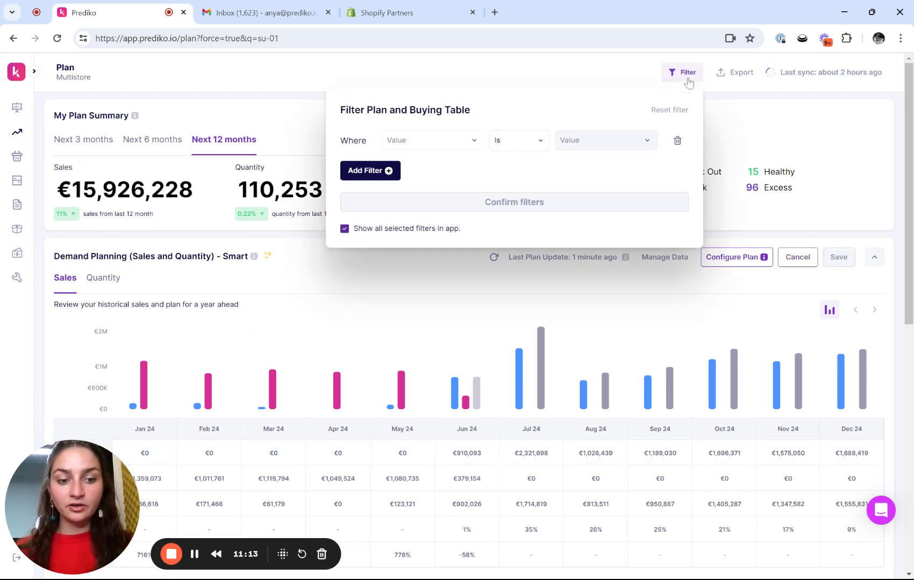